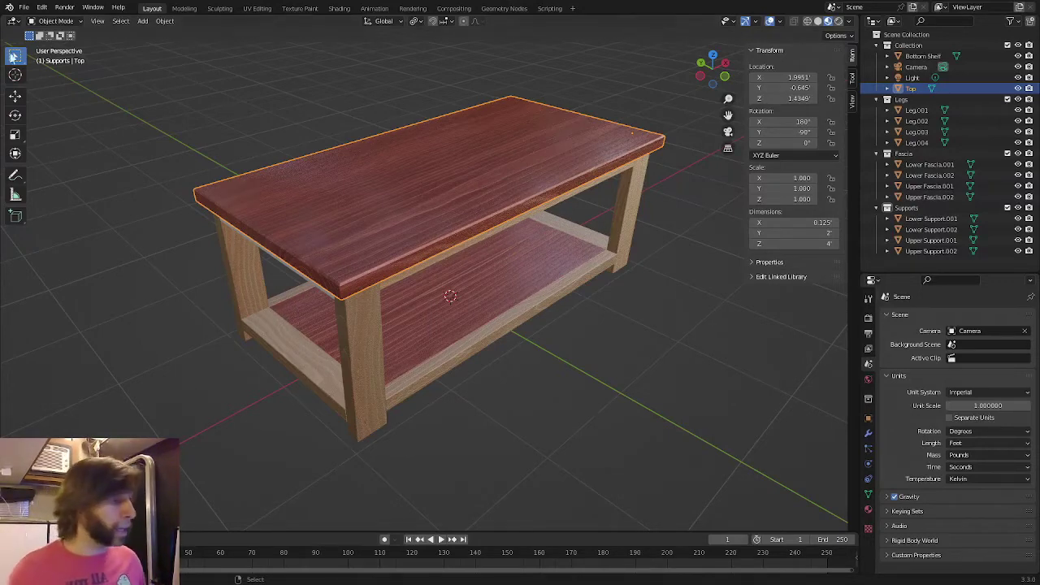
Enable the Import-Export: Cut List Creator add-on by searching 'cu', and expand its entry
{"action": "left_click", "coordinate": [41, 7]}
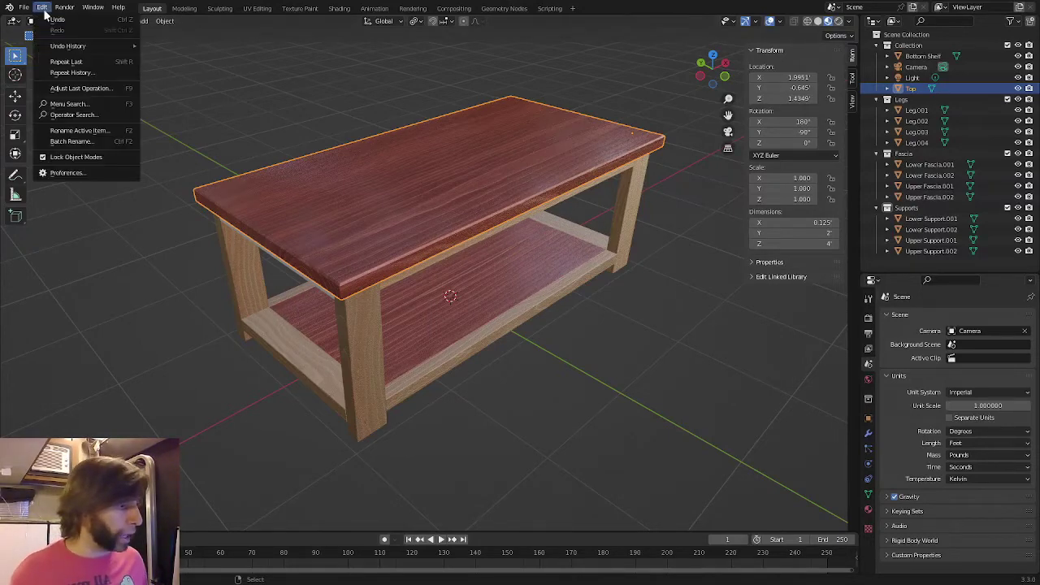
{"action": "left_click", "coordinate": [60, 174]}
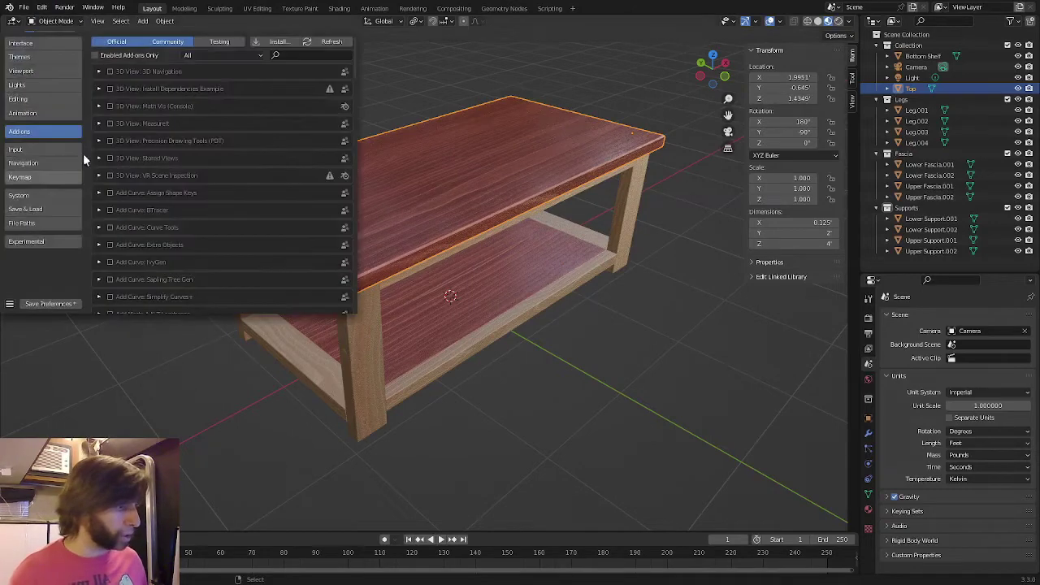
{"action": "left_click", "coordinate": [290, 56]}
{"action": "type", "text": "cut"}
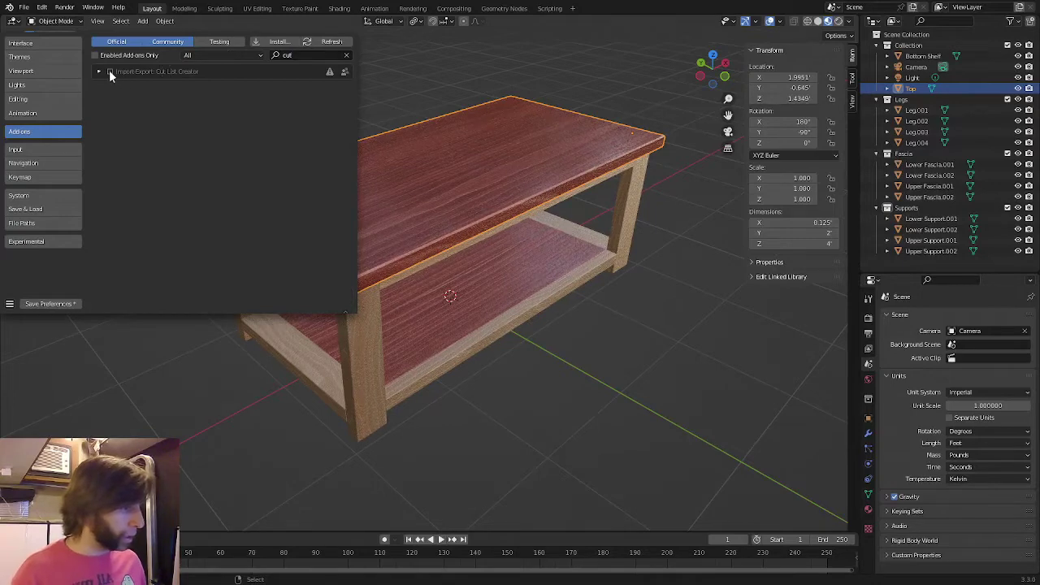
{"action": "left_click", "coordinate": [110, 72]}
{"action": "left_click", "coordinate": [98, 71]}
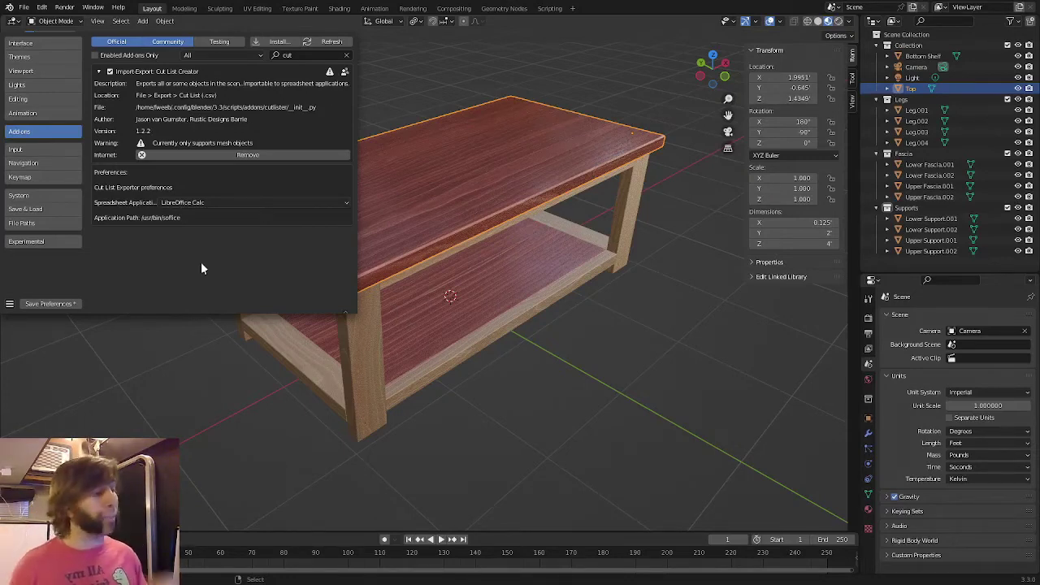
Leave LibreOffice Calc selected in the Spreadsheet Application dropdown, then close Preferences
{"action": "left_click", "coordinate": [204, 208]}
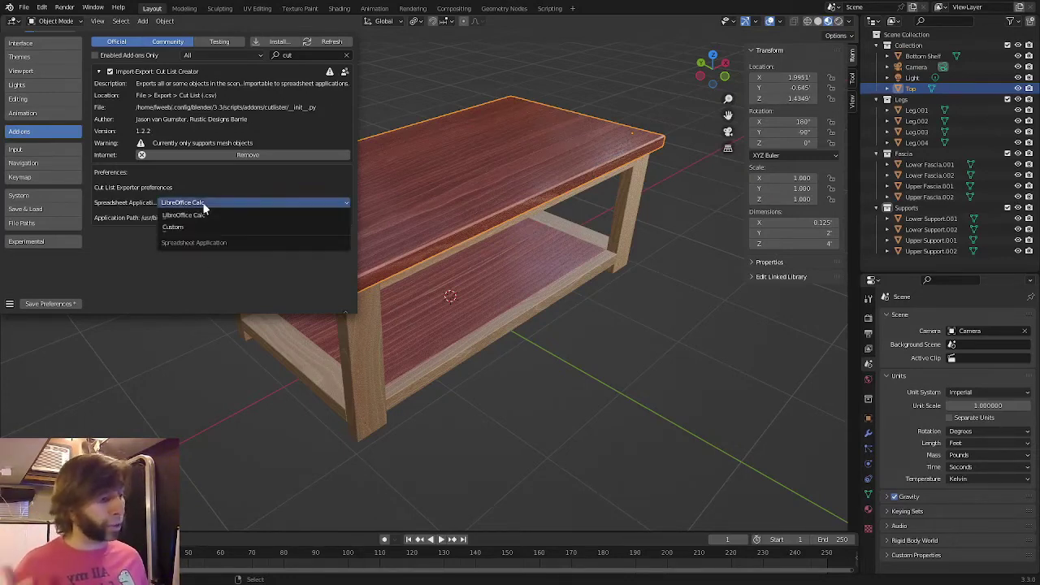
{"action": "left_click", "coordinate": [204, 208]}
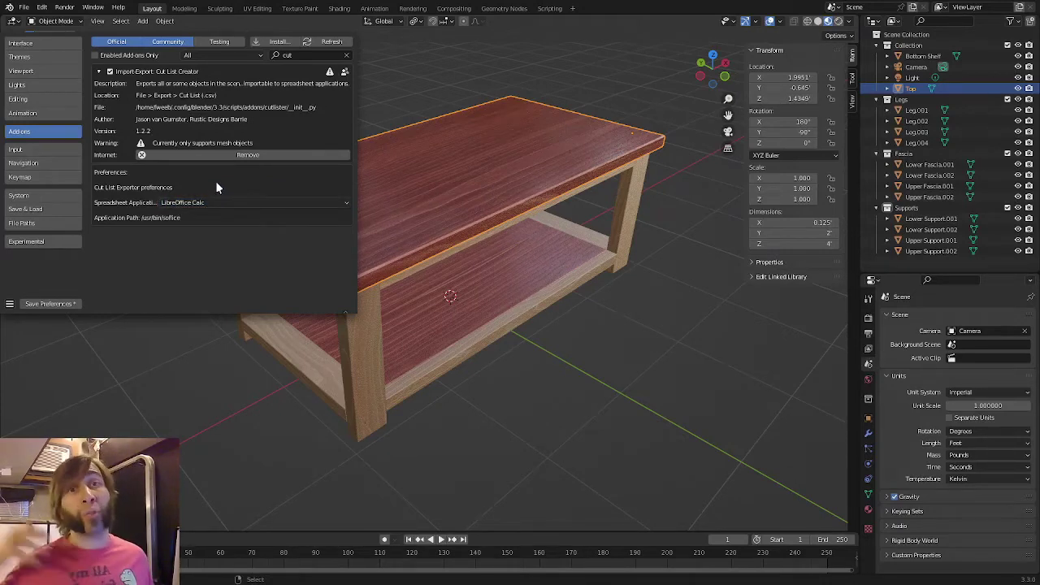
{"action": "left_click", "coordinate": [218, 202]}
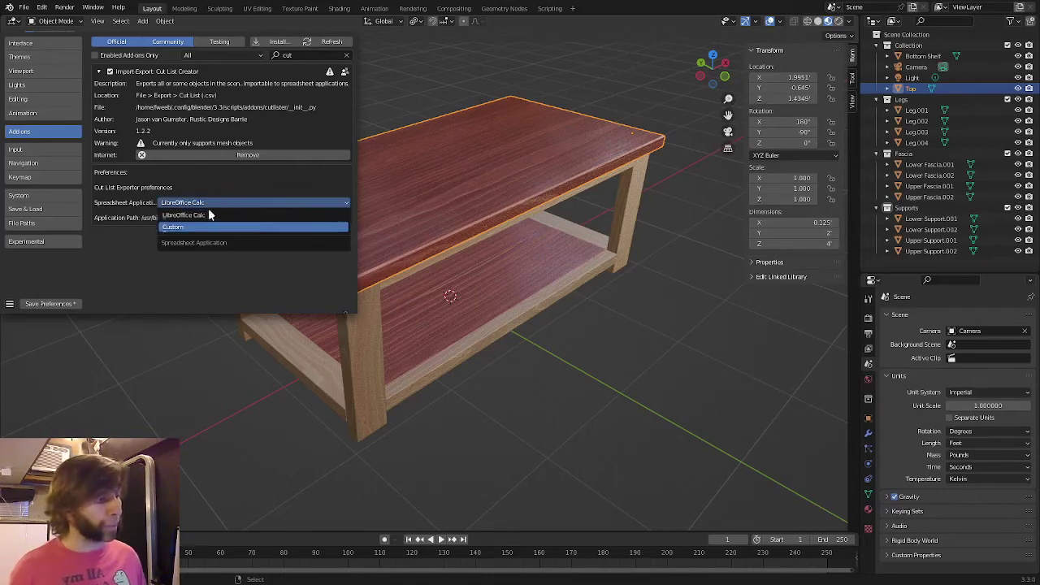
{"action": "left_click", "coordinate": [123, 262]}
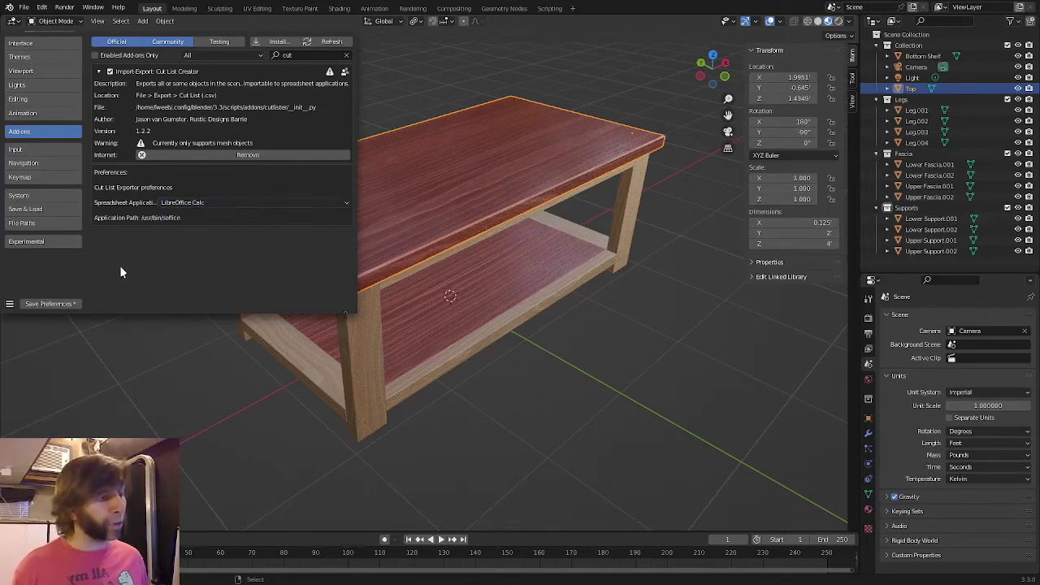
{"action": "left_click", "coordinate": [216, 204]}
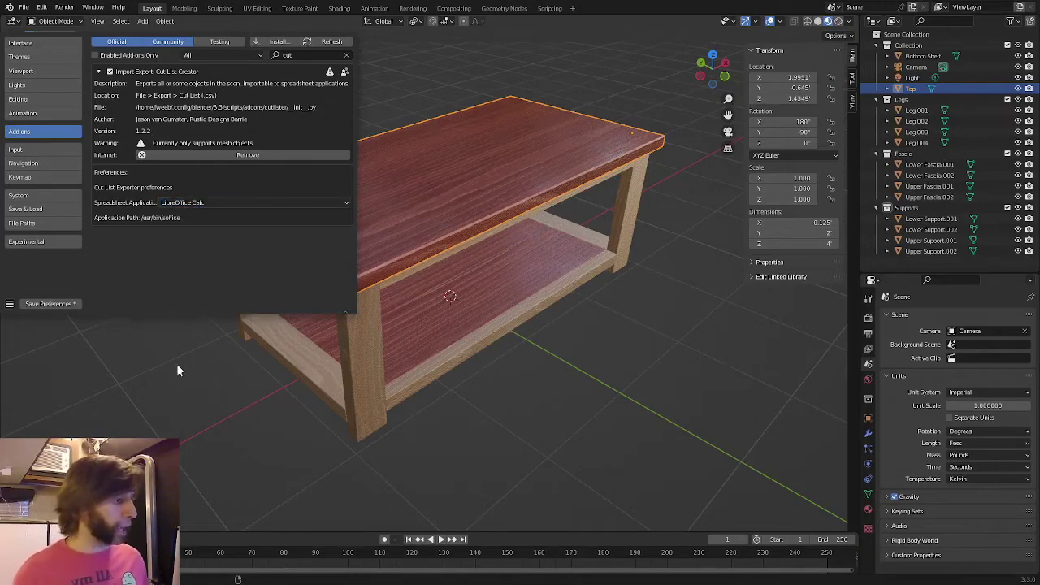
{"action": "left_click", "coordinate": [285, 341]}
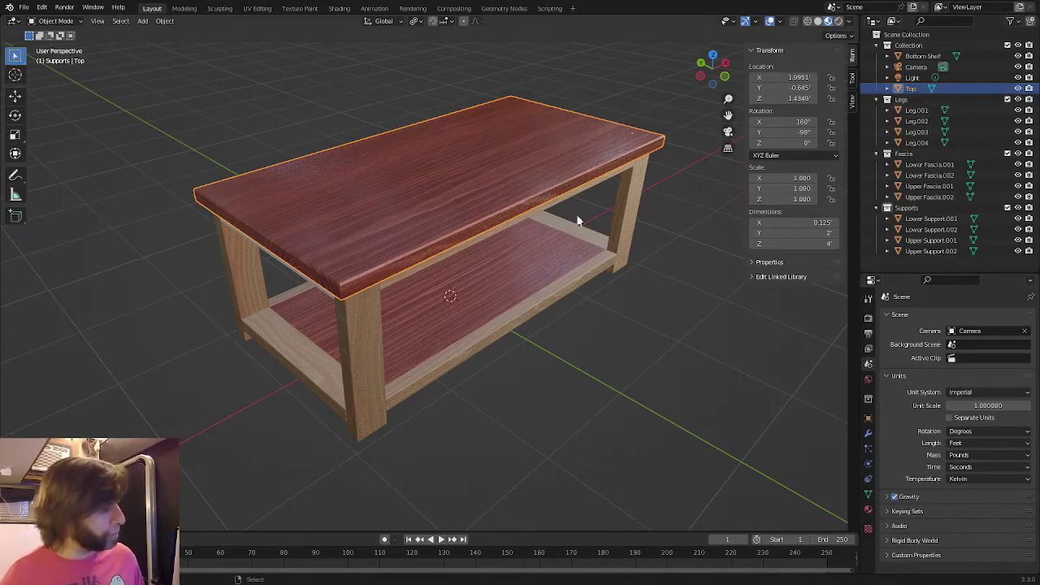
{"action": "left_click", "coordinate": [904, 99]}
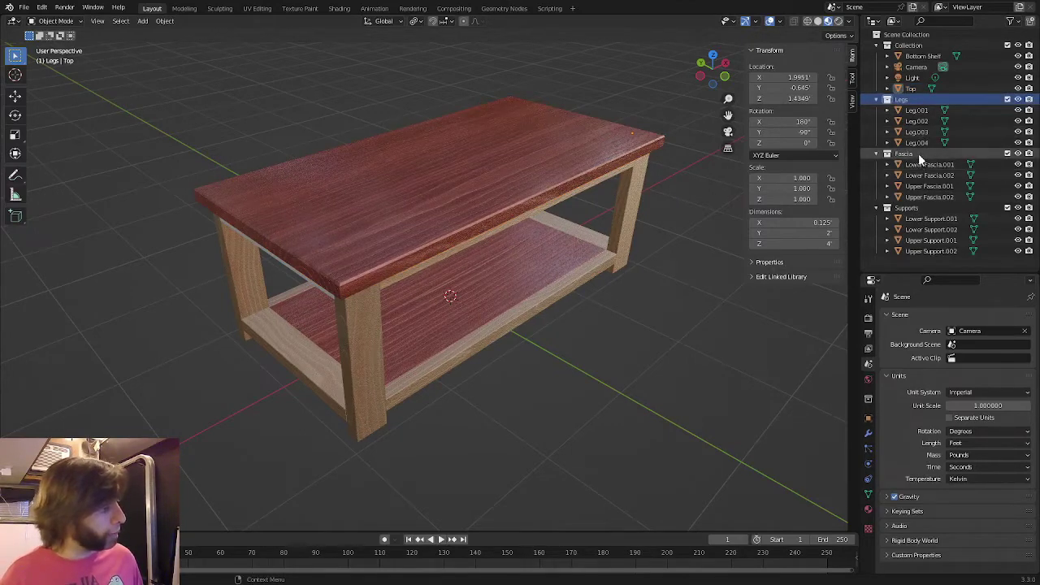
{"action": "left_click", "coordinate": [918, 154]}
{"action": "left_click", "coordinate": [917, 209]}
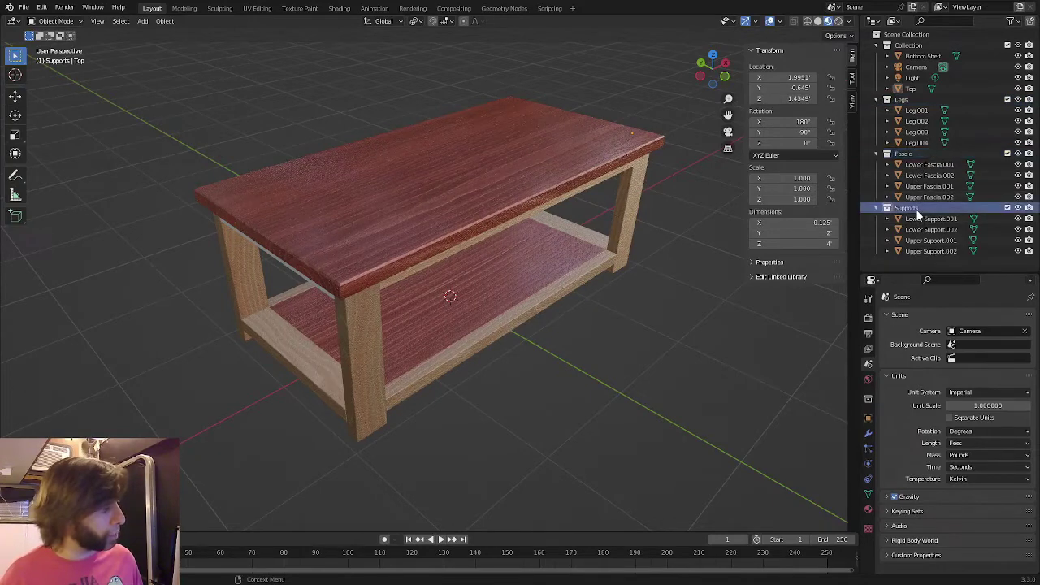
{"action": "left_click", "coordinate": [903, 87]}
{"action": "left_click", "coordinate": [914, 67]}
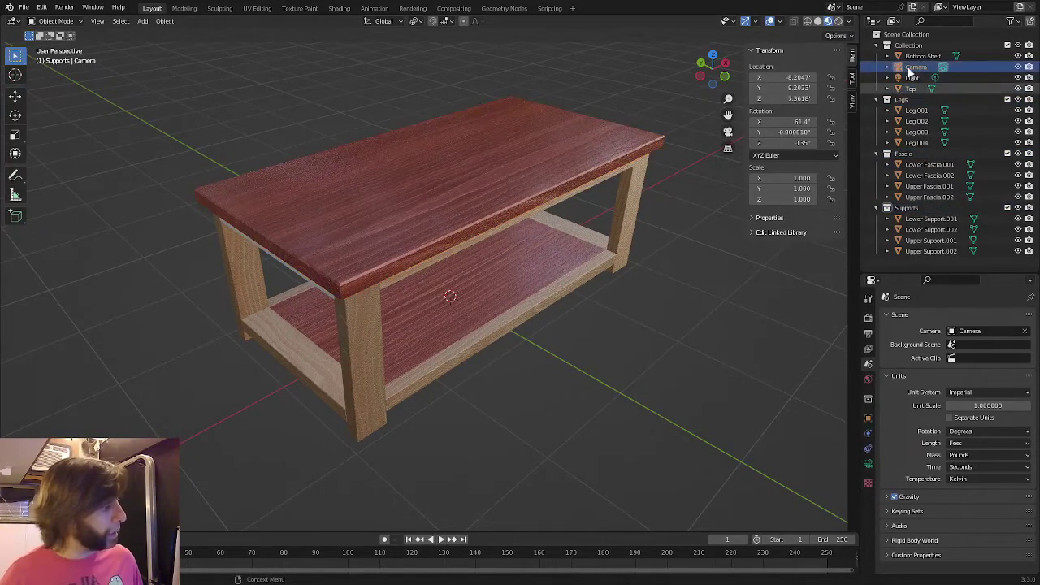
{"action": "left_click", "coordinate": [910, 54]}
{"action": "left_click", "coordinate": [912, 87]}
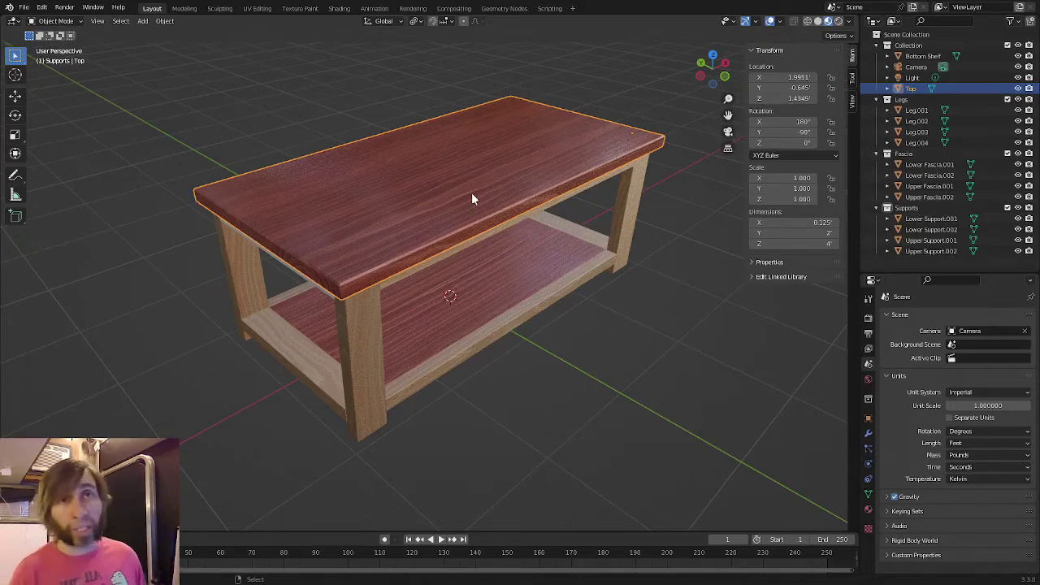
Open the Cut List (.csv) export file browser from File > Export
{"action": "left_click", "coordinate": [24, 8]}
{"action": "mouse_move", "coordinate": [40, 164]}
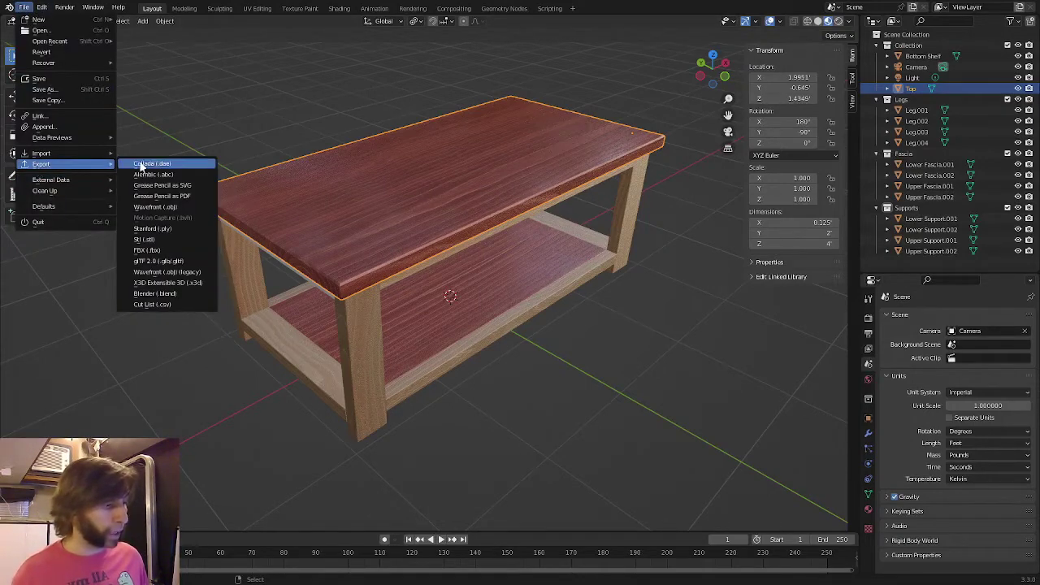
{"action": "left_click", "coordinate": [162, 306]}
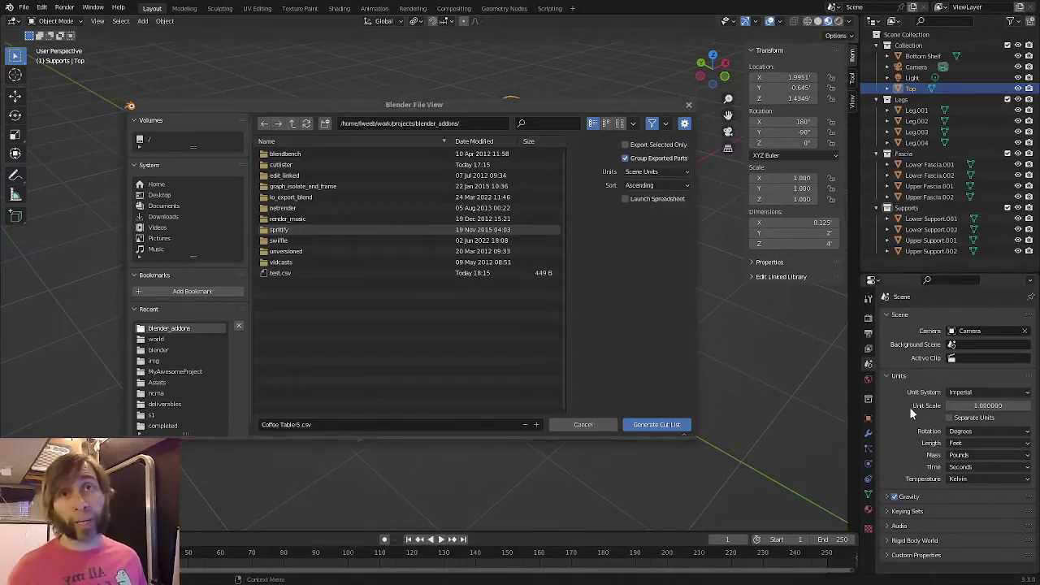
Set cut list units to inches, sort ascending, enable Launch Spreadsheet, and target test.csv
{"action": "left_click", "coordinate": [652, 174]}
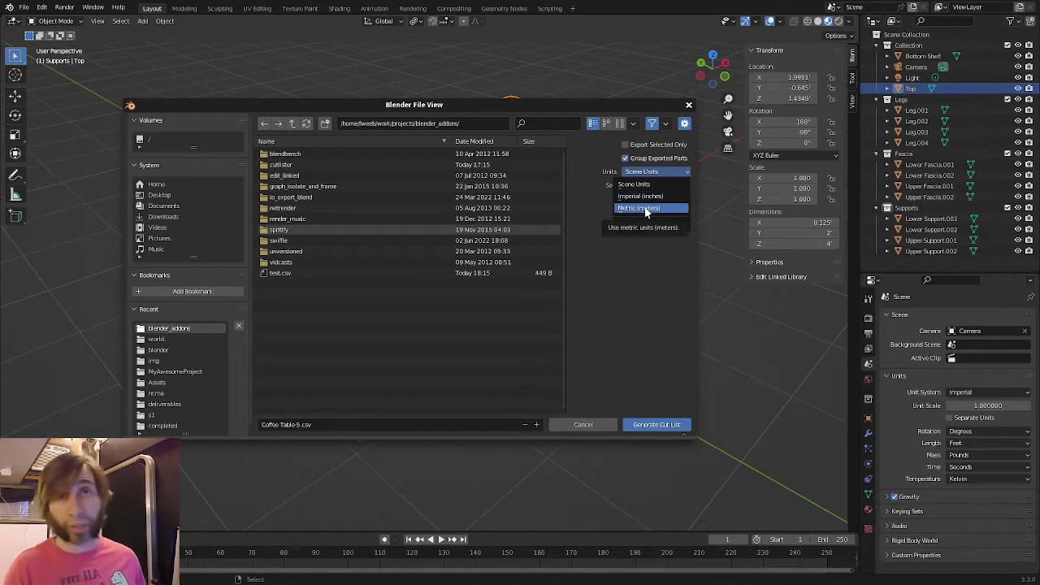
{"action": "left_click", "coordinate": [642, 200]}
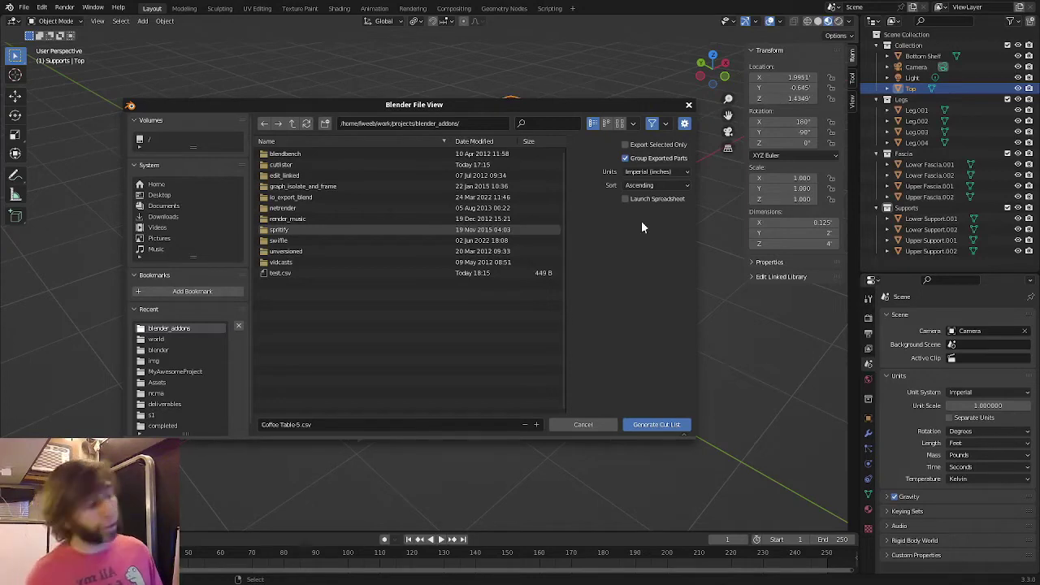
{"action": "left_click", "coordinate": [655, 187]}
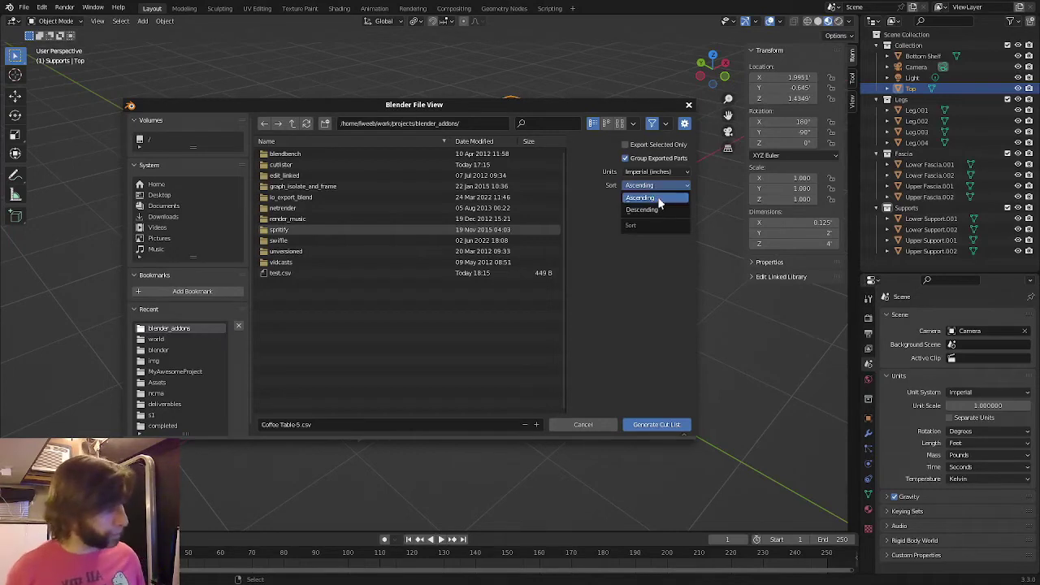
{"action": "left_click", "coordinate": [658, 197]}
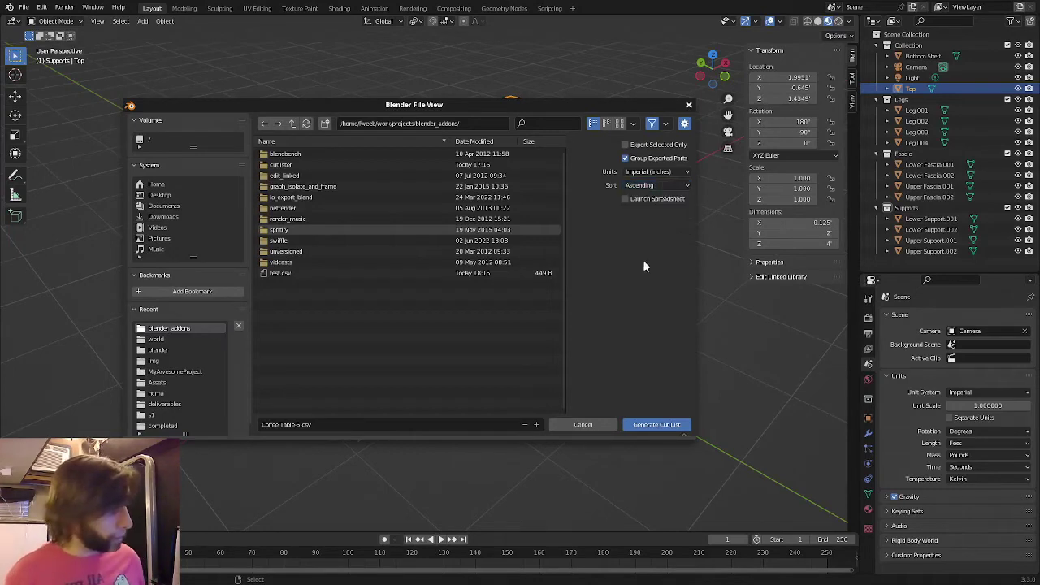
{"action": "left_click", "coordinate": [626, 199]}
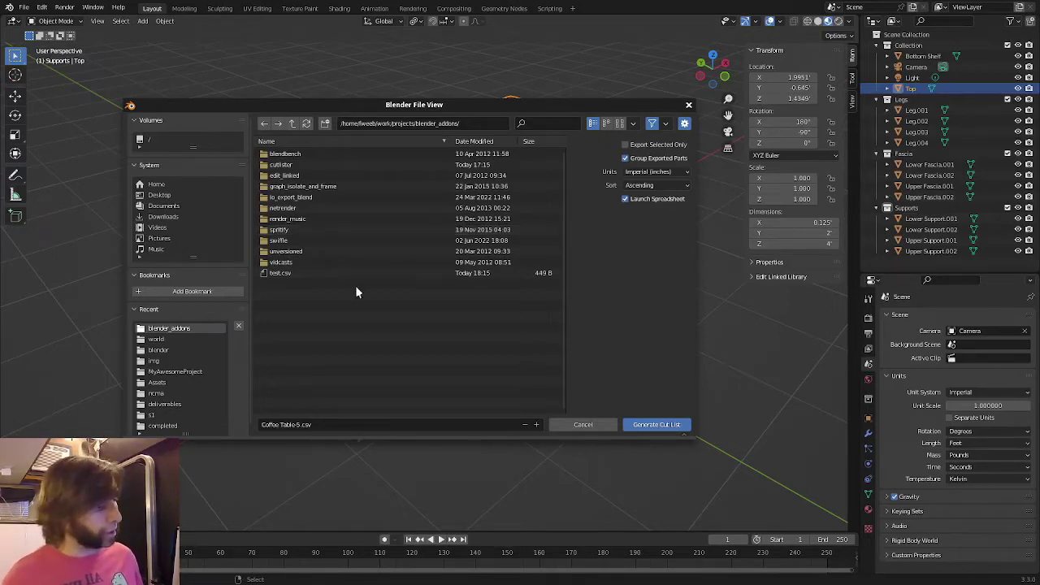
{"action": "left_click", "coordinate": [295, 275]}
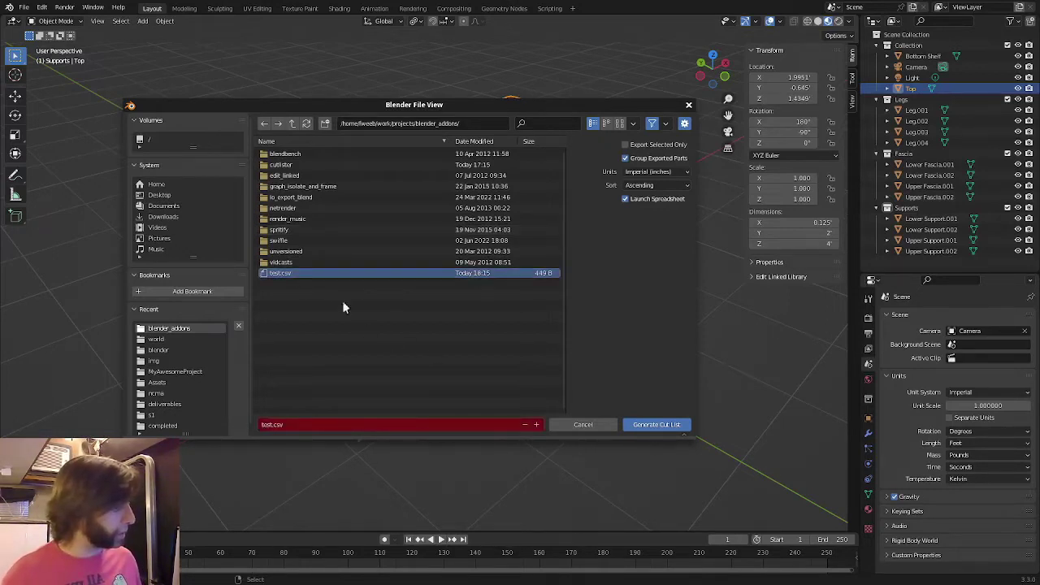
Generate test.csv, accept the Text Import settings, and position the Calc window to view it
{"action": "left_click", "coordinate": [659, 424]}
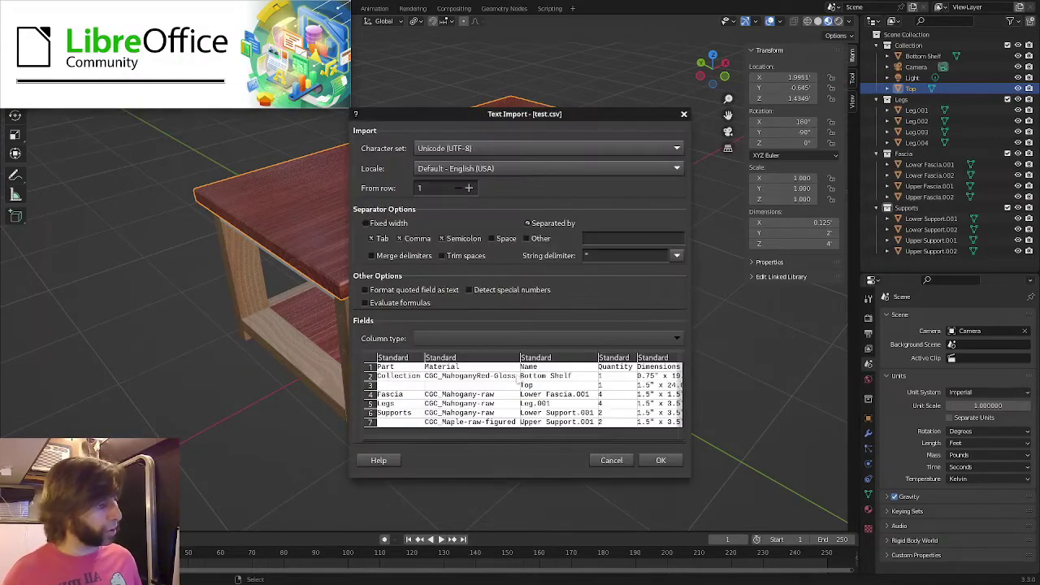
{"action": "left_click", "coordinate": [659, 461]}
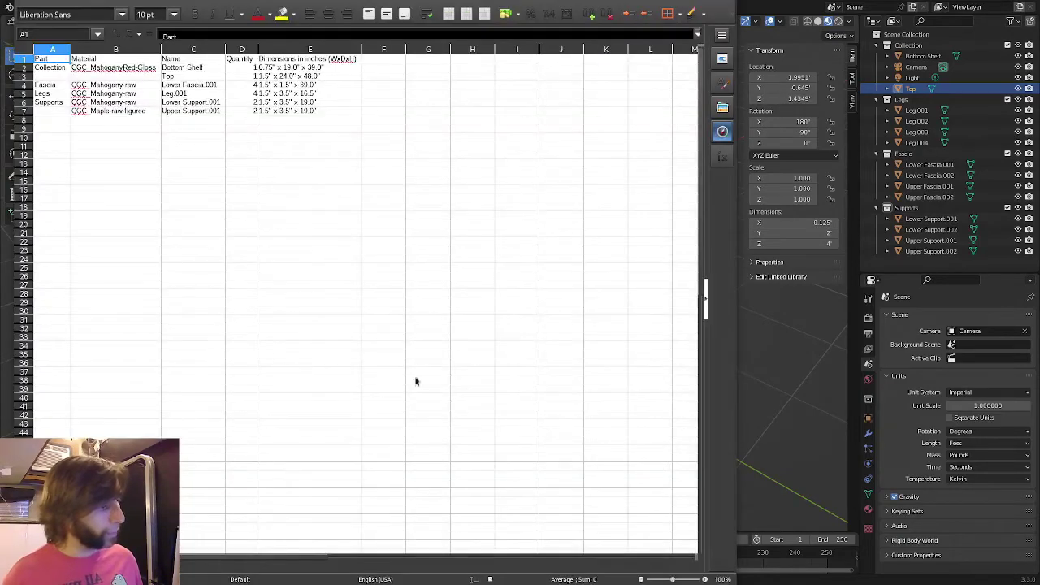
{"action": "left_click_drag", "start_coordinate": [415, 381], "coordinate": [422, 404], "text": "alt"}
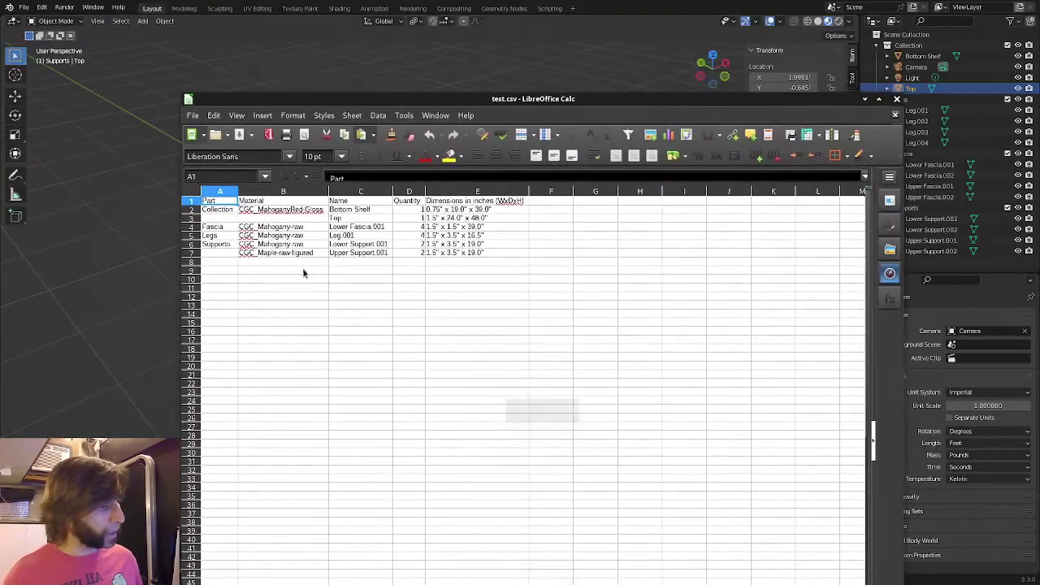
{"action": "scroll", "coordinate": [308, 281], "scroll_direction": "up", "scroll_amount": 4, "text": "ctrl"}
{"action": "scroll", "coordinate": [487, 260], "scroll_direction": "up", "scroll_amount": 1, "text": "ctrl"}
{"action": "scroll", "coordinate": [631, 243], "scroll_direction": "down", "scroll_amount": 1, "text": "ctrl"}
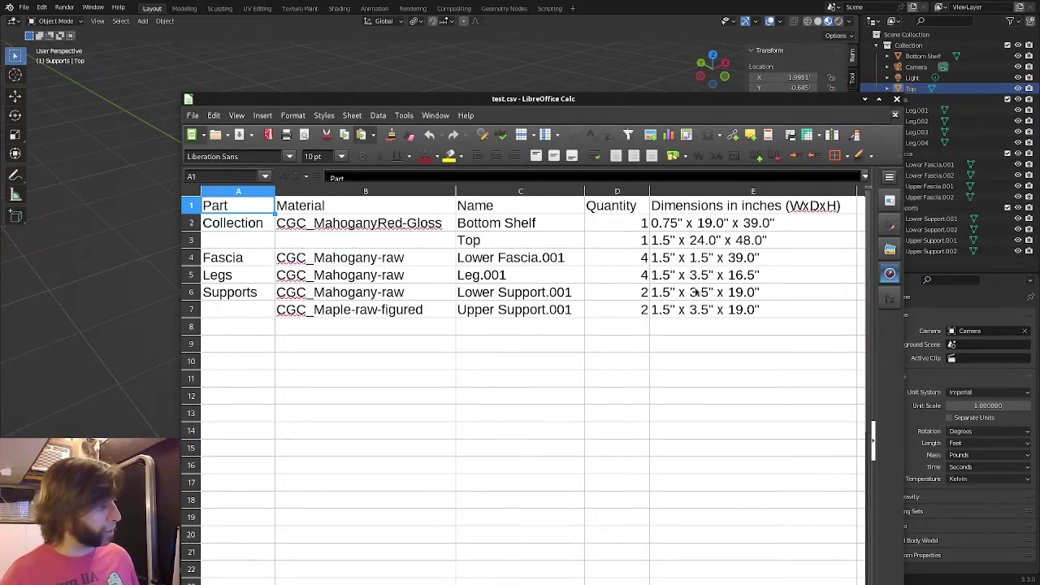
{"action": "left_click_drag", "start_coordinate": [696, 312], "coordinate": [660, 292], "text": "alt"}
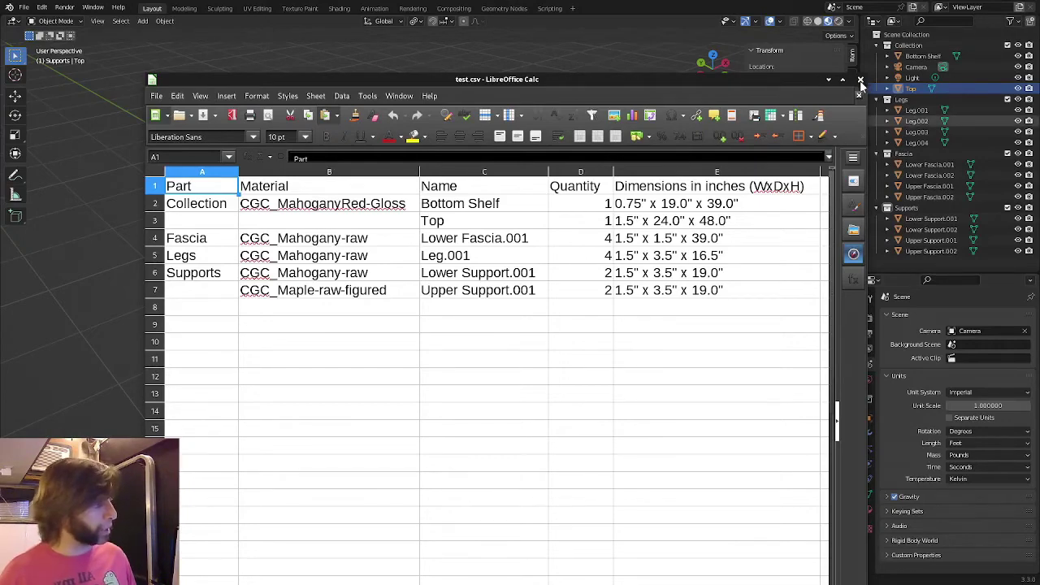
Close Calc and regenerate the cut list via File > Export, overwriting test.csv
{"action": "left_click", "coordinate": [861, 80]}
{"action": "left_click", "coordinate": [24, 8]}
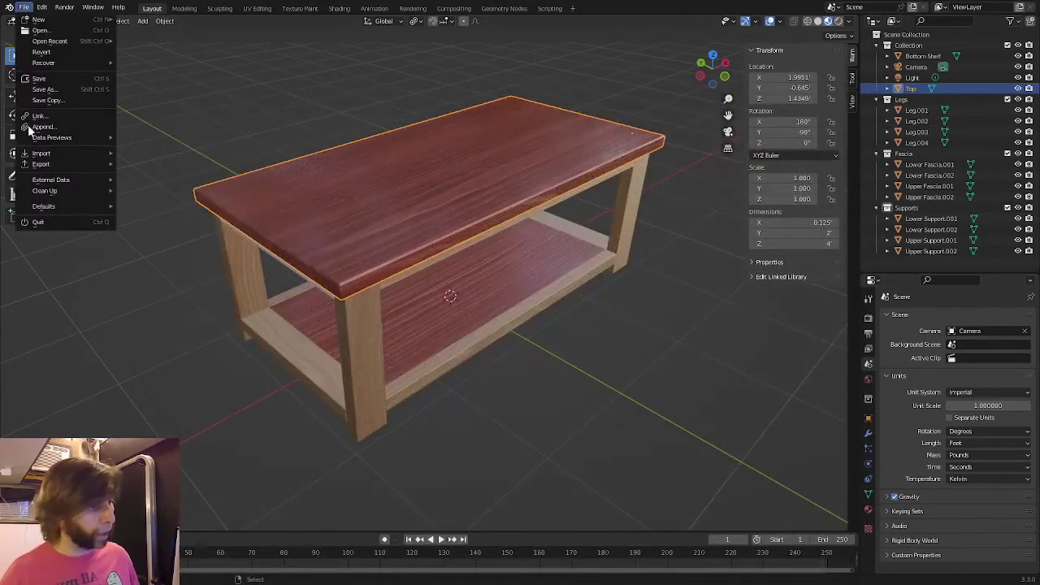
{"action": "mouse_move", "coordinate": [40, 164]}
{"action": "left_click", "coordinate": [155, 304]}
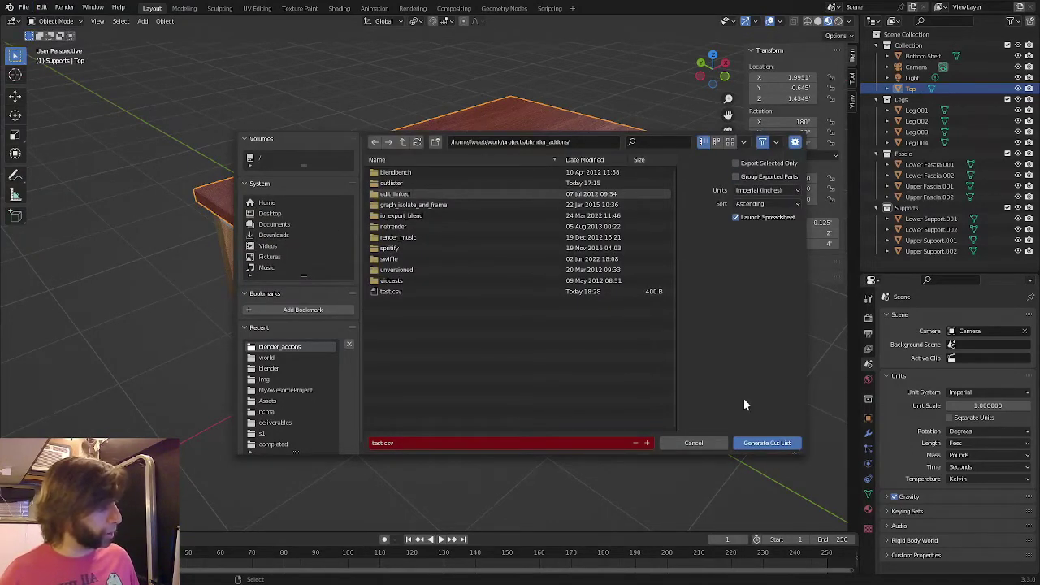
{"action": "left_click", "coordinate": [758, 447]}
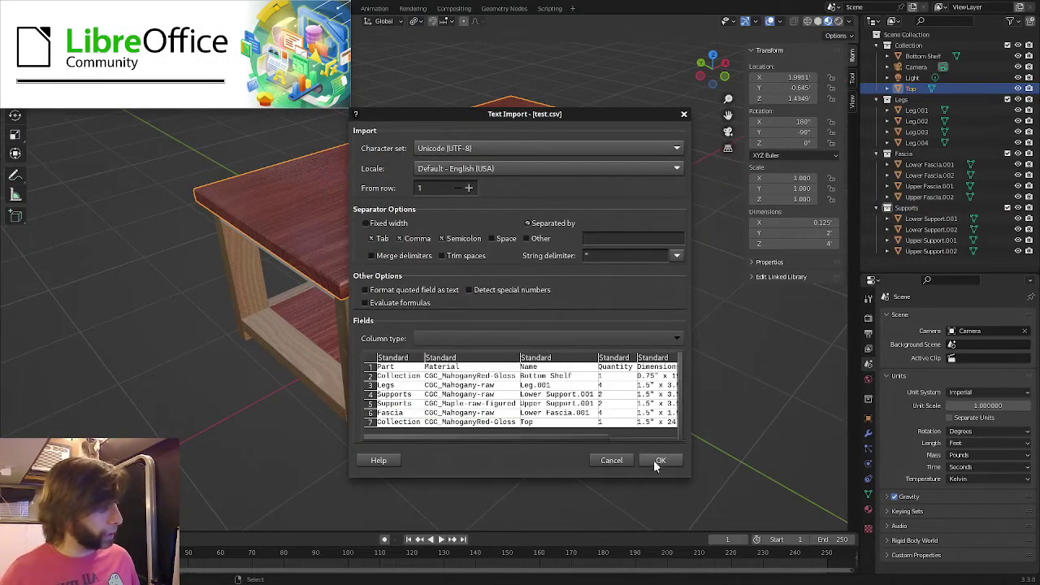
Accept the CSV import, review the reordered rows in Calc, then close Calc
{"action": "left_click", "coordinate": [655, 457]}
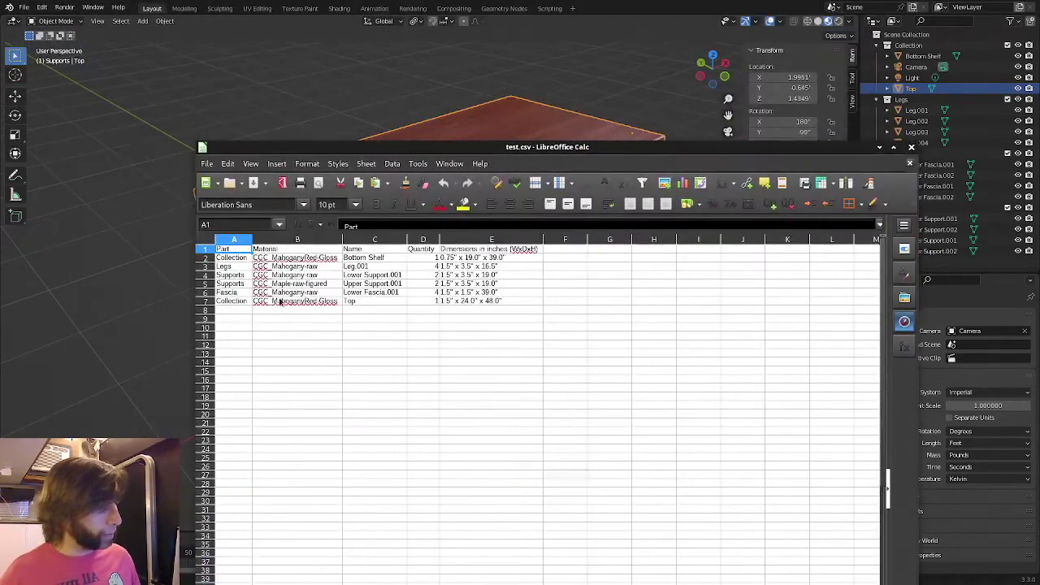
{"action": "scroll", "coordinate": [280, 302], "scroll_direction": "up", "scroll_amount": 3, "text": "ctrl"}
{"action": "scroll", "coordinate": [280, 302], "scroll_direction": "up", "scroll_amount": 2, "text": "ctrl"}
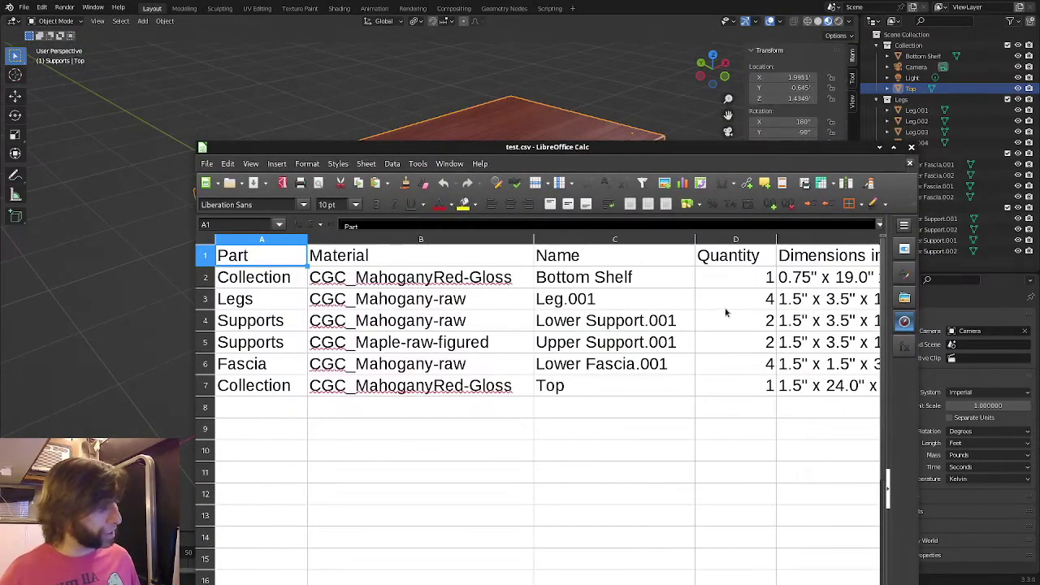
{"action": "left_click_drag", "start_coordinate": [744, 368], "coordinate": [636, 316], "text": "alt"}
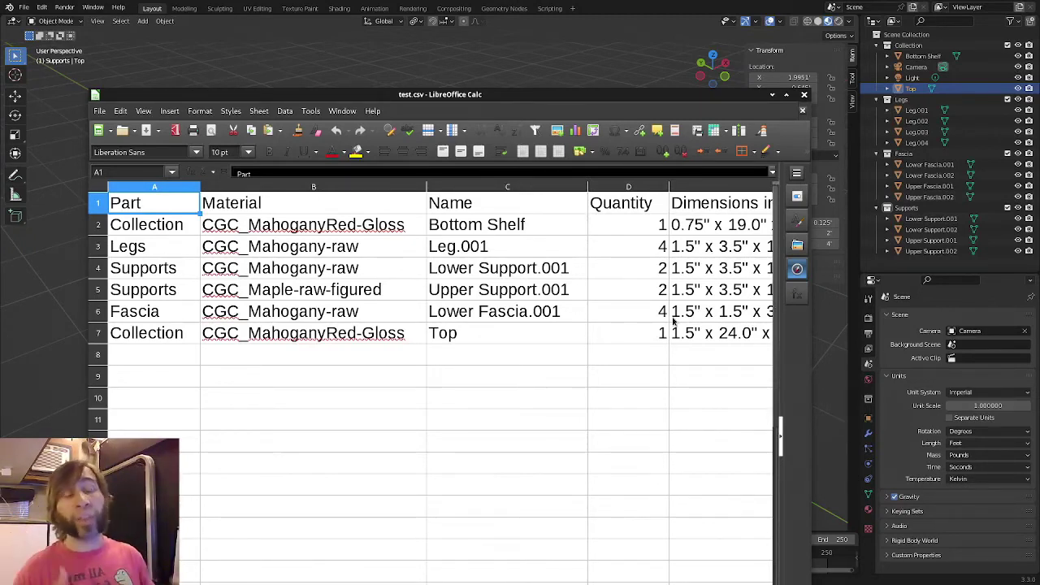
{"action": "left_click", "coordinate": [804, 97]}
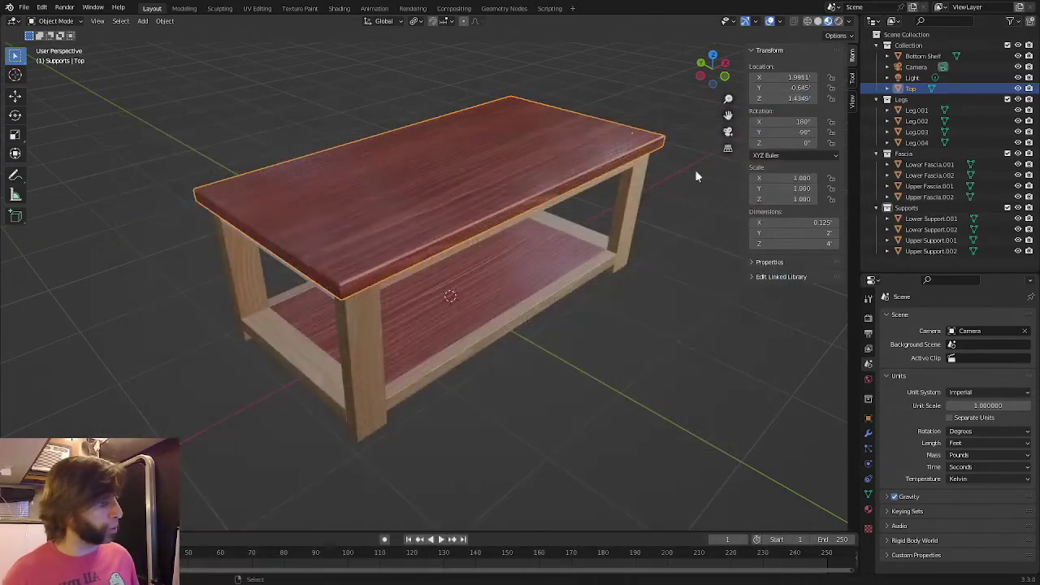